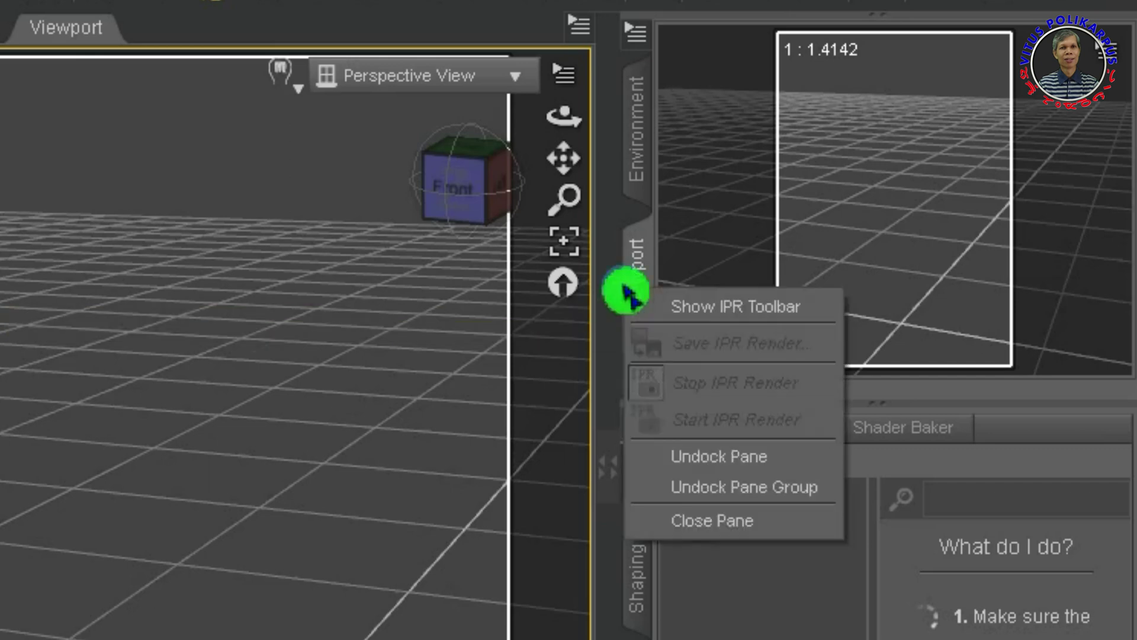
- Close the Aux Viewport pane and add it back to the workspace
{"action": "left_click", "coordinate": [702, 505]}
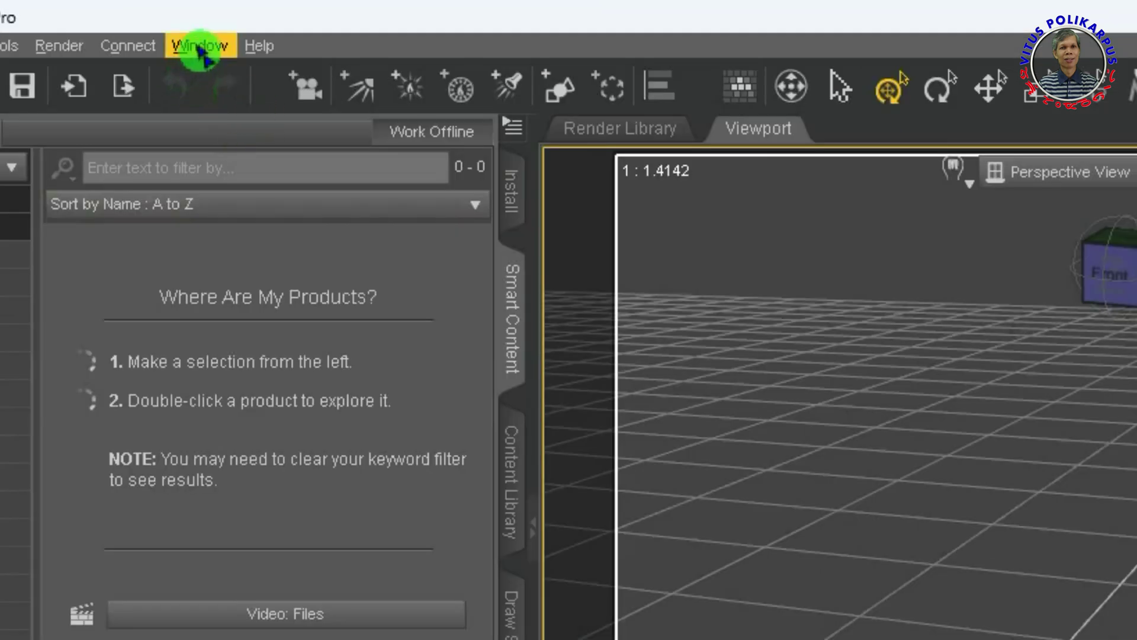
{"action": "left_click", "coordinate": [199, 48]}
{"action": "mouse_move", "coordinate": [300, 75]}
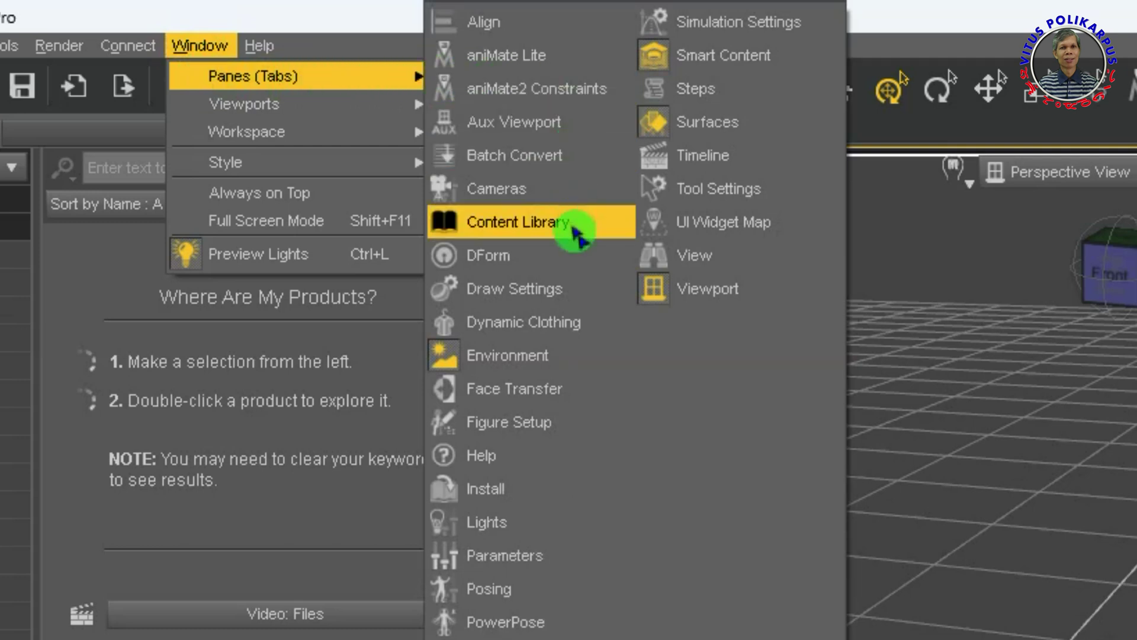
{"action": "left_click", "coordinate": [587, 125]}
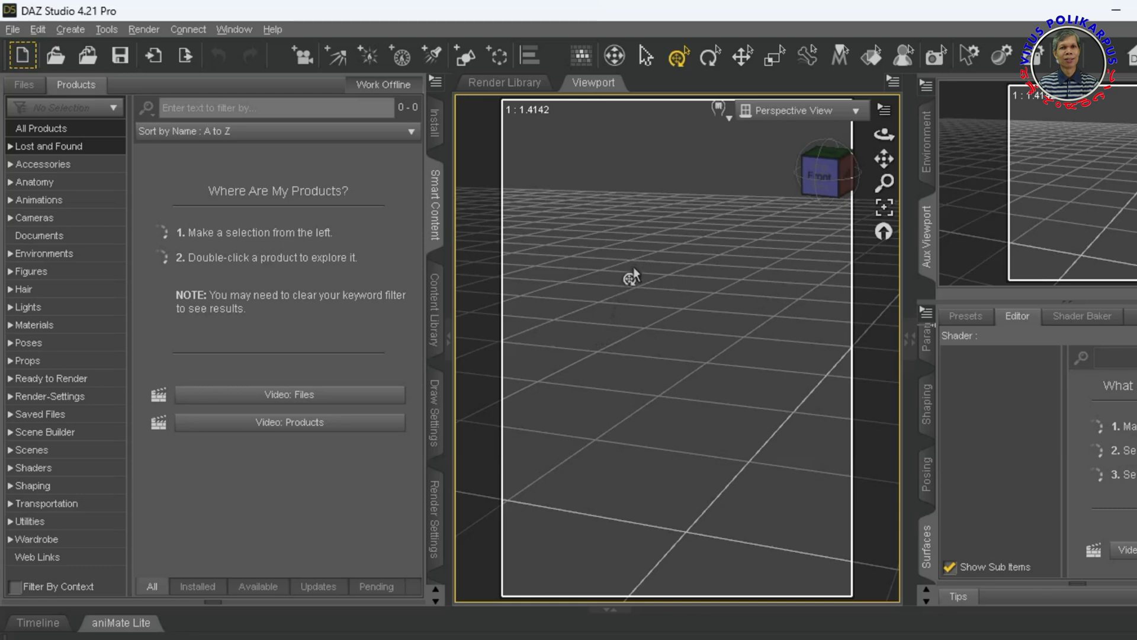
- Collapse the docking areas holding the Smart Content and Aux Viewport panes, and expand both again
{"action": "left_click", "coordinate": [448, 269]}
{"action": "left_click", "coordinate": [443, 246]}
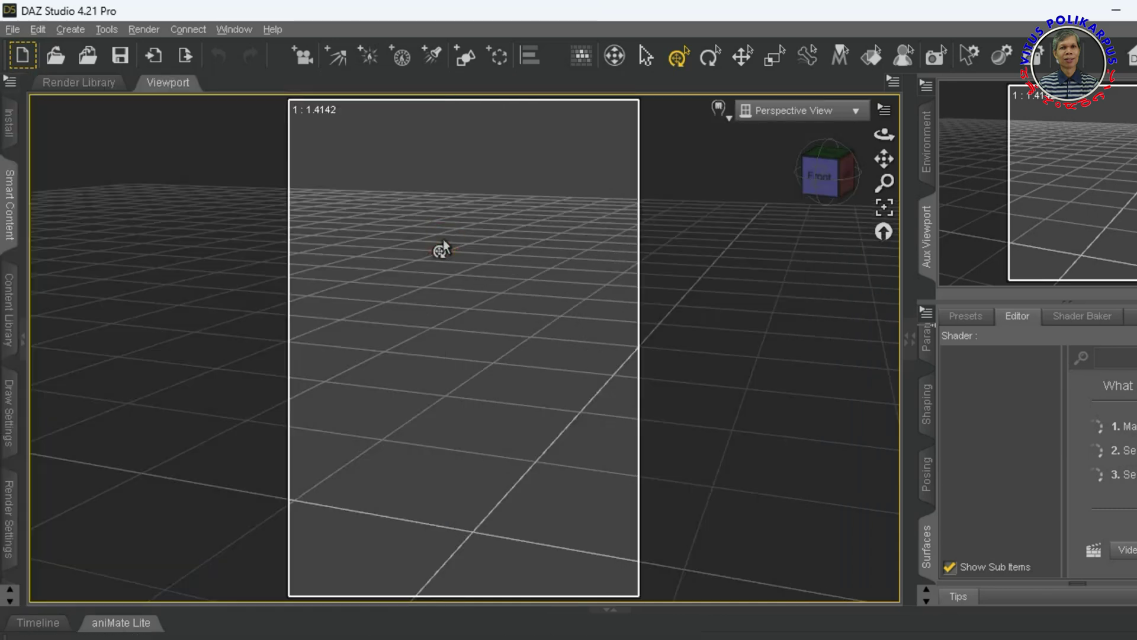
{"action": "left_click", "coordinate": [917, 237]}
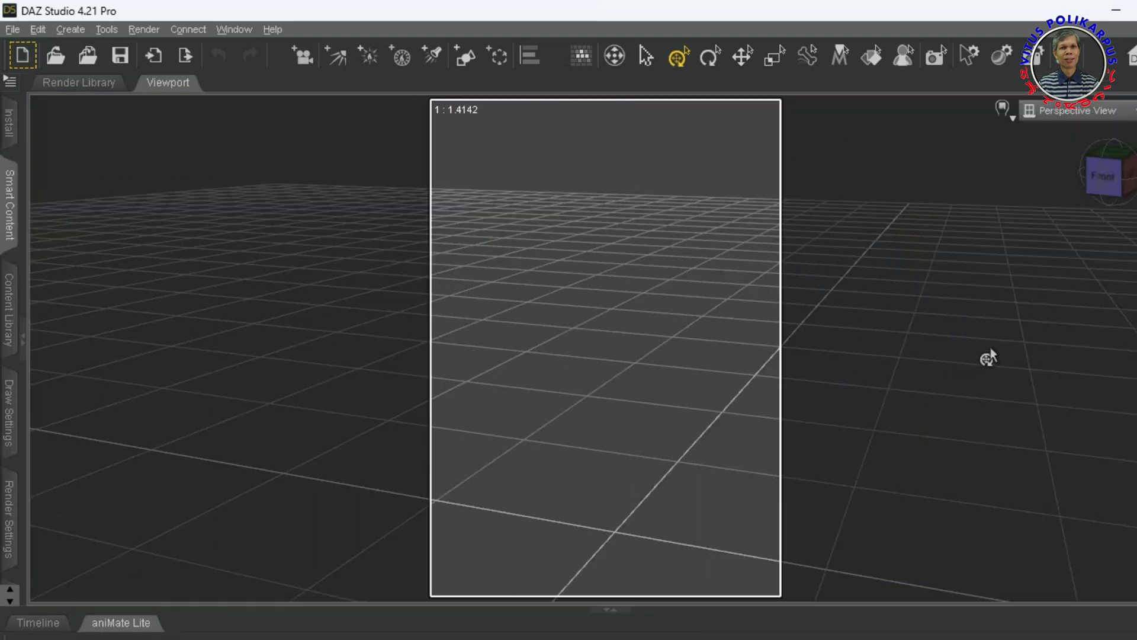
{"action": "left_click", "coordinate": [1104, 244]}
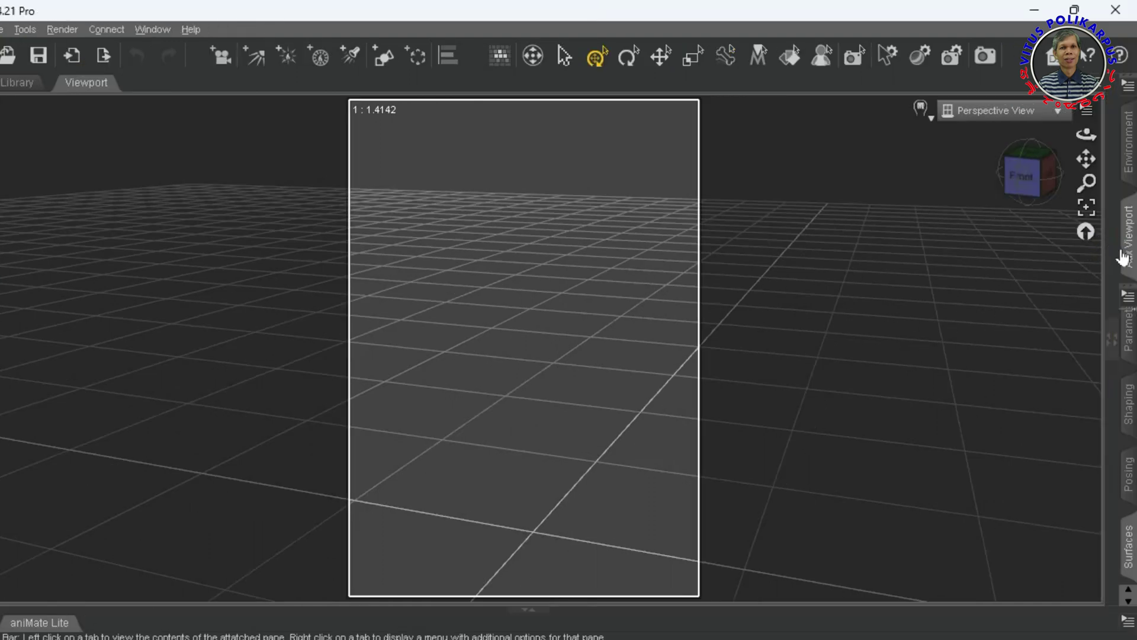
{"action": "left_click", "coordinate": [1124, 258]}
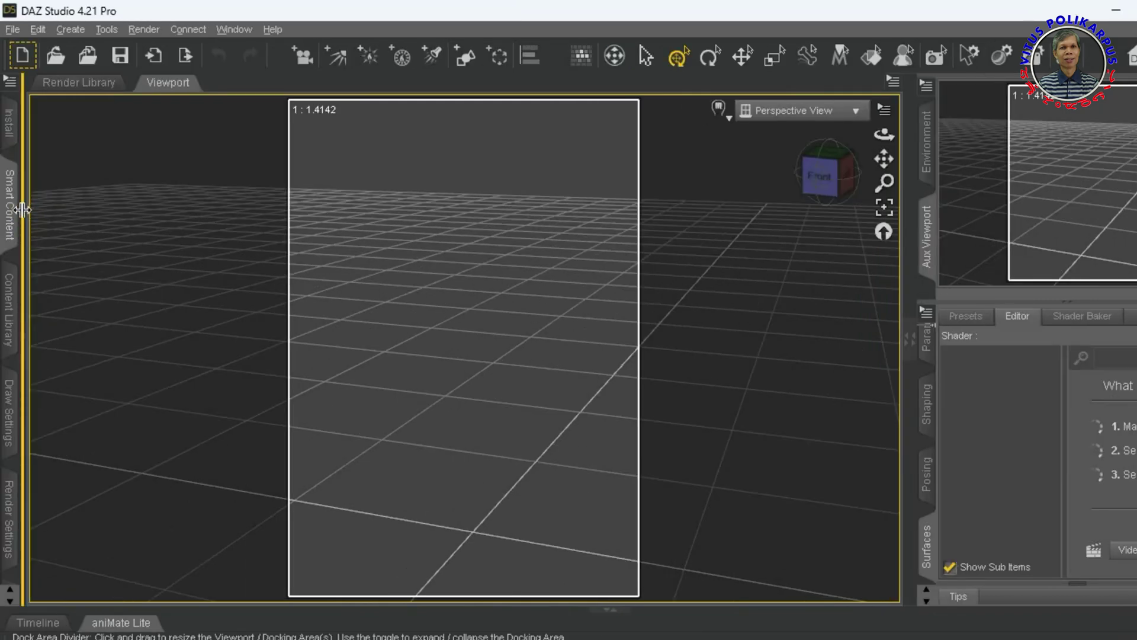
{"action": "left_click", "coordinate": [10, 204]}
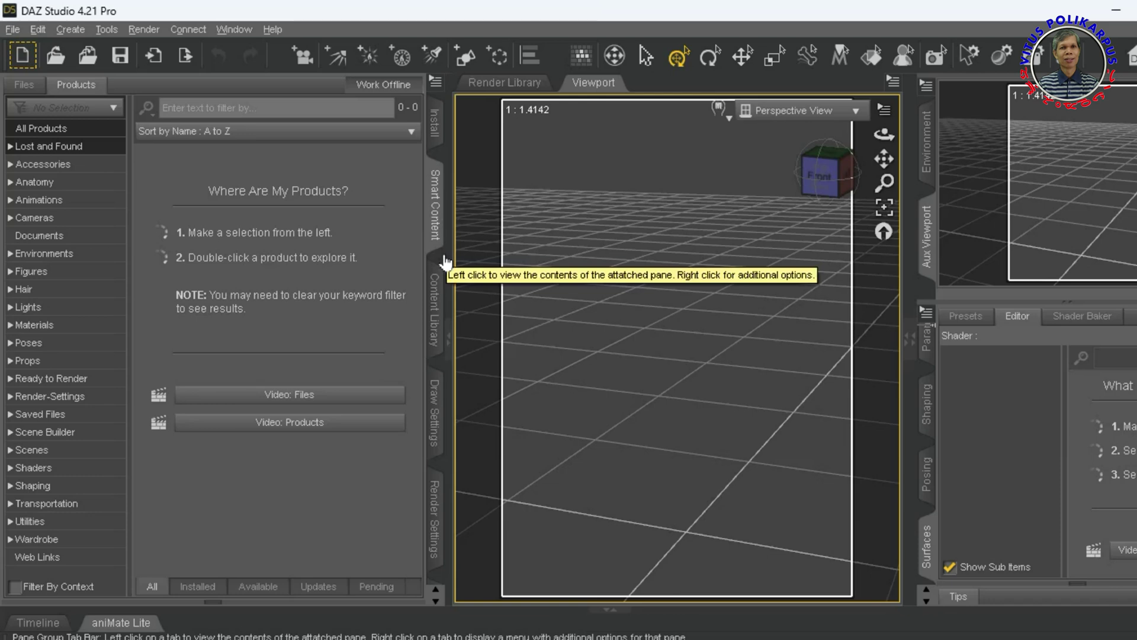
- Collapse both side docking areas beside the main viewport and set the viewport layout to Four Views
{"action": "left_click", "coordinate": [446, 196]}
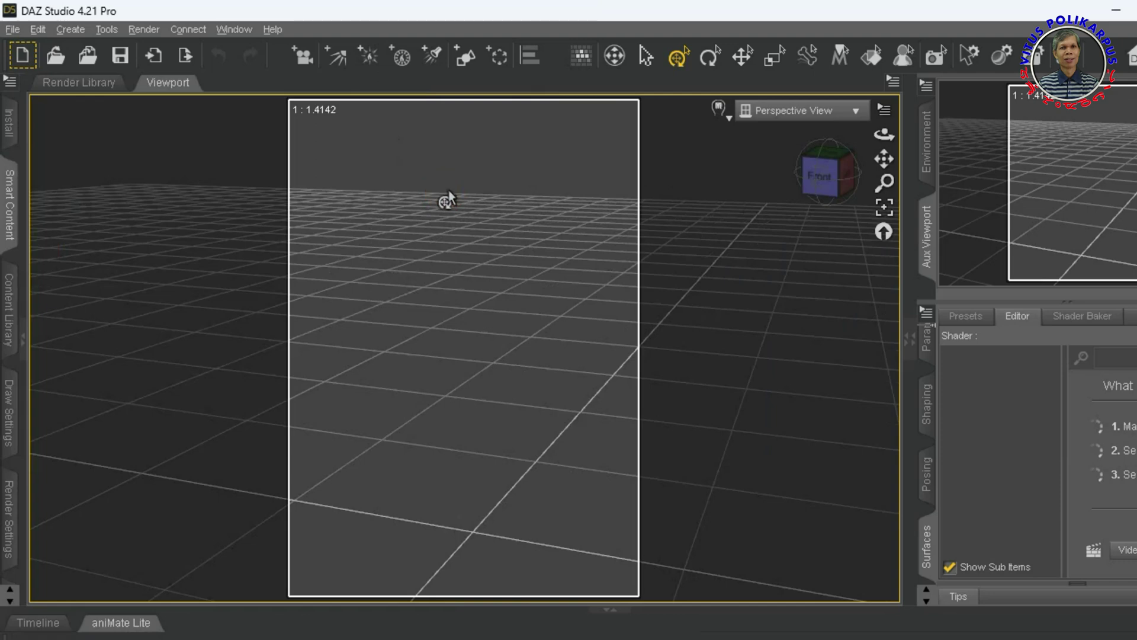
{"action": "left_click", "coordinate": [920, 190]}
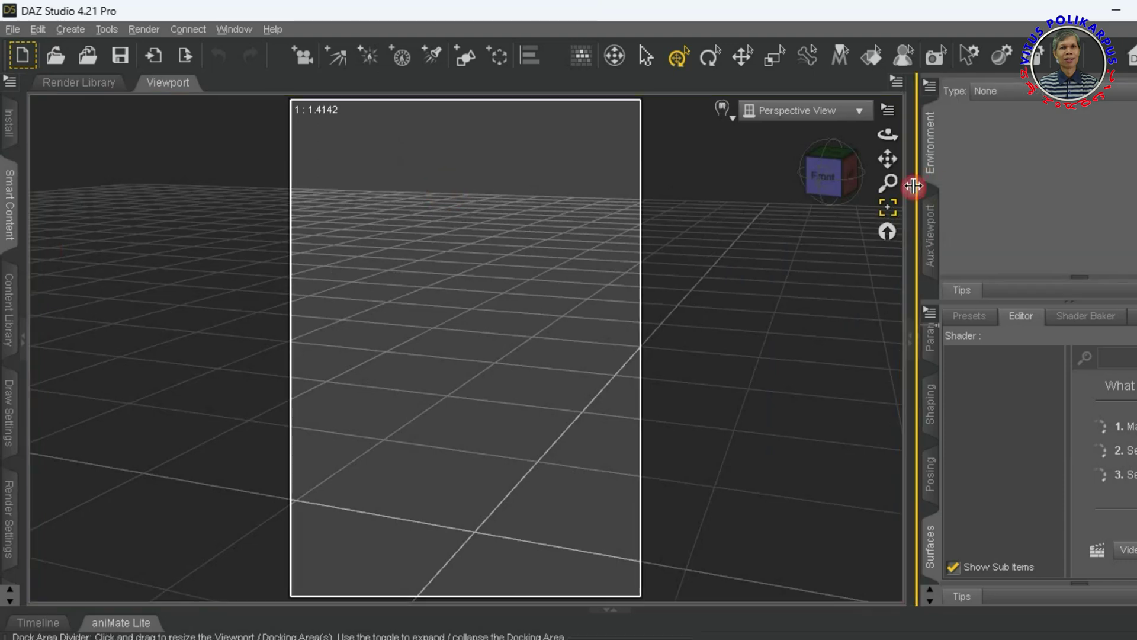
{"action": "left_click", "coordinate": [234, 29]}
{"action": "mouse_move", "coordinate": [243, 69]}
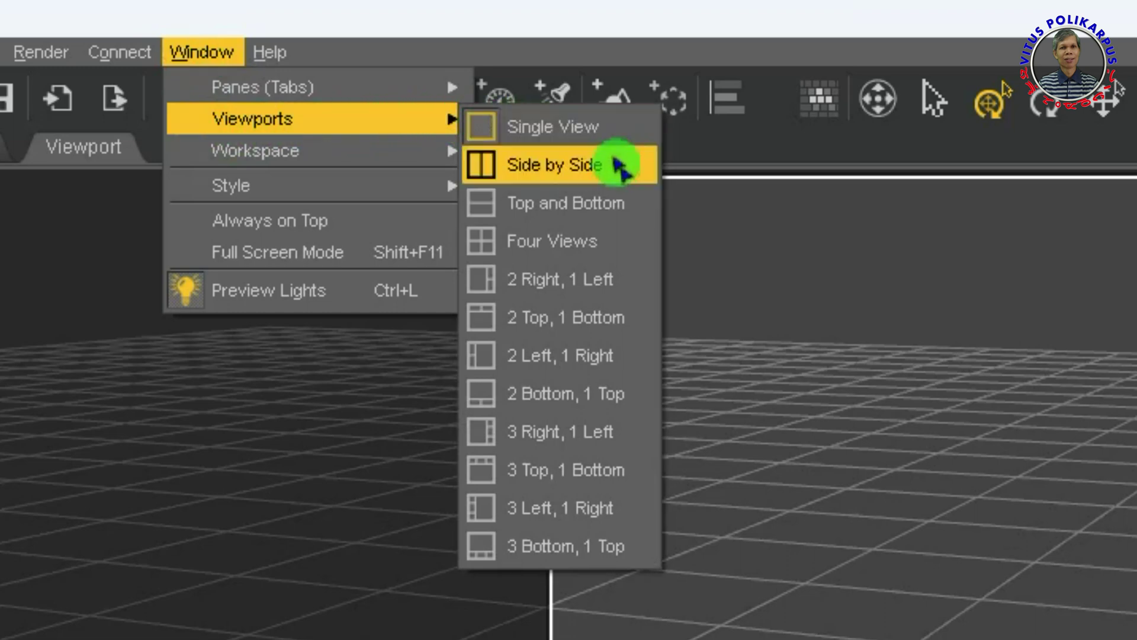
{"action": "left_click", "coordinate": [590, 244]}
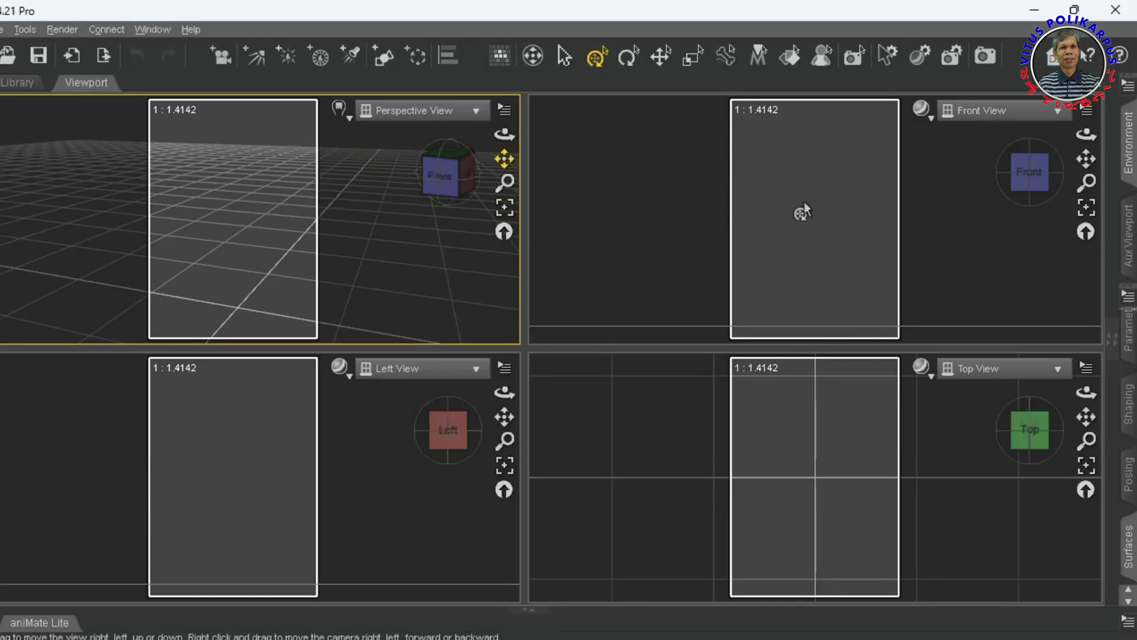
- In the four-view layout, keep the Front viewport on Front View, set the Top viewport to Left View and the Left viewport to Back View
{"action": "left_click", "coordinate": [1060, 113]}
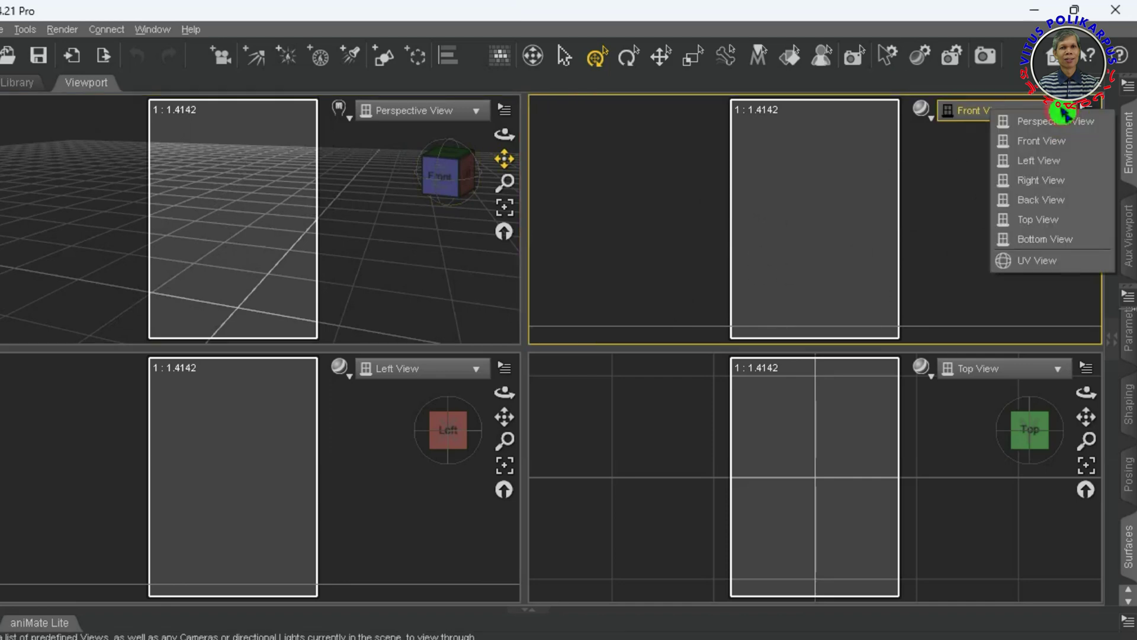
{"action": "left_click", "coordinate": [1072, 141]}
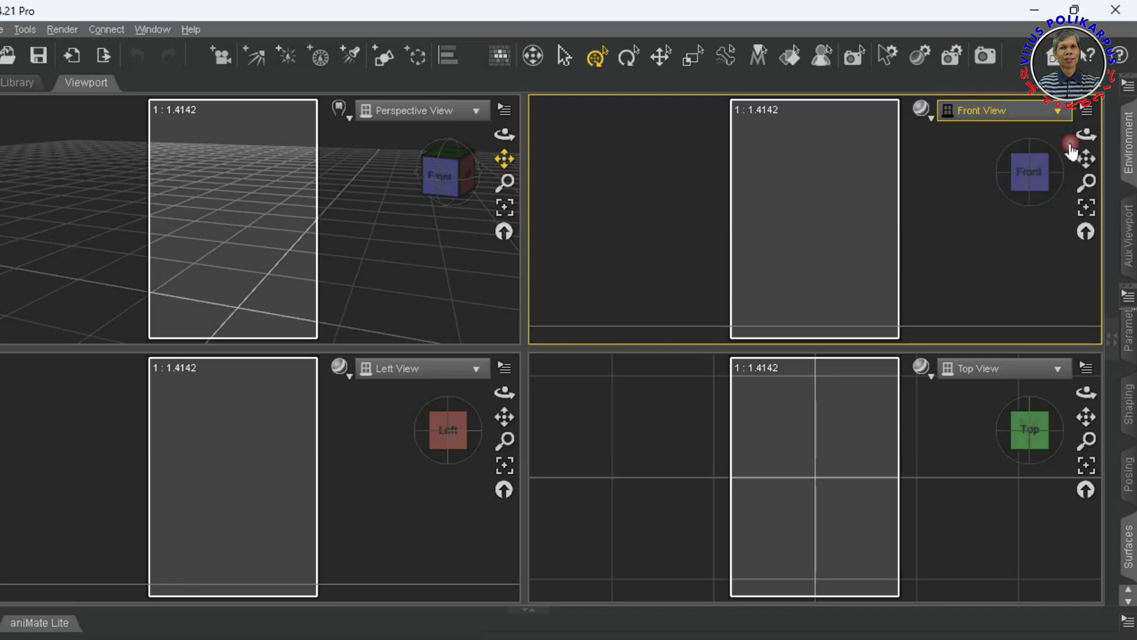
{"action": "left_click", "coordinate": [1046, 372]}
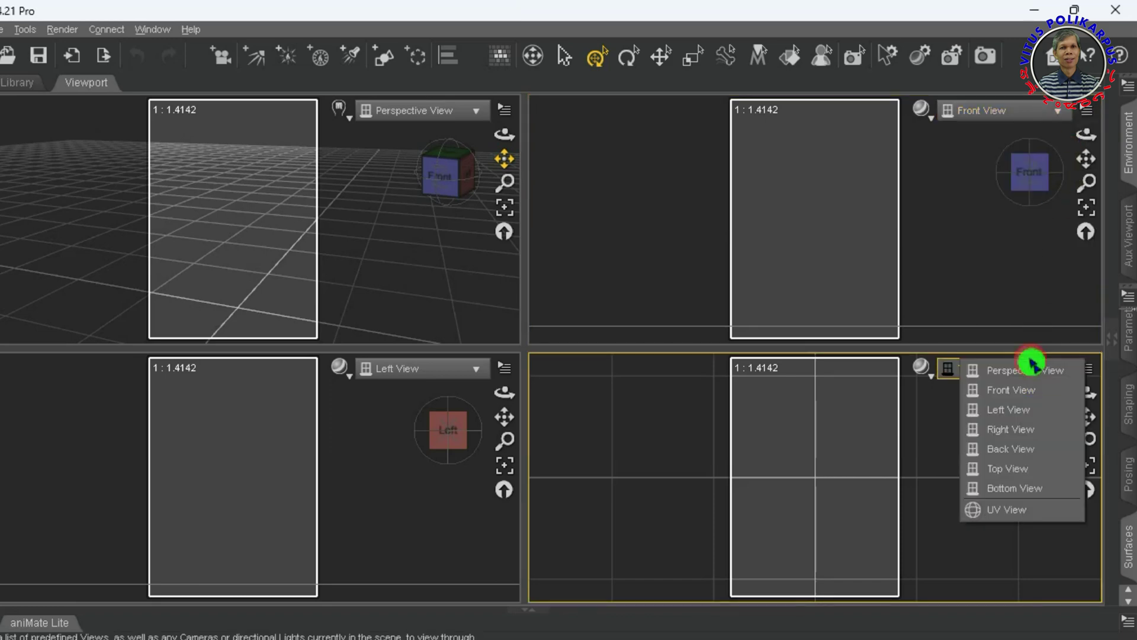
{"action": "left_click", "coordinate": [1029, 410]}
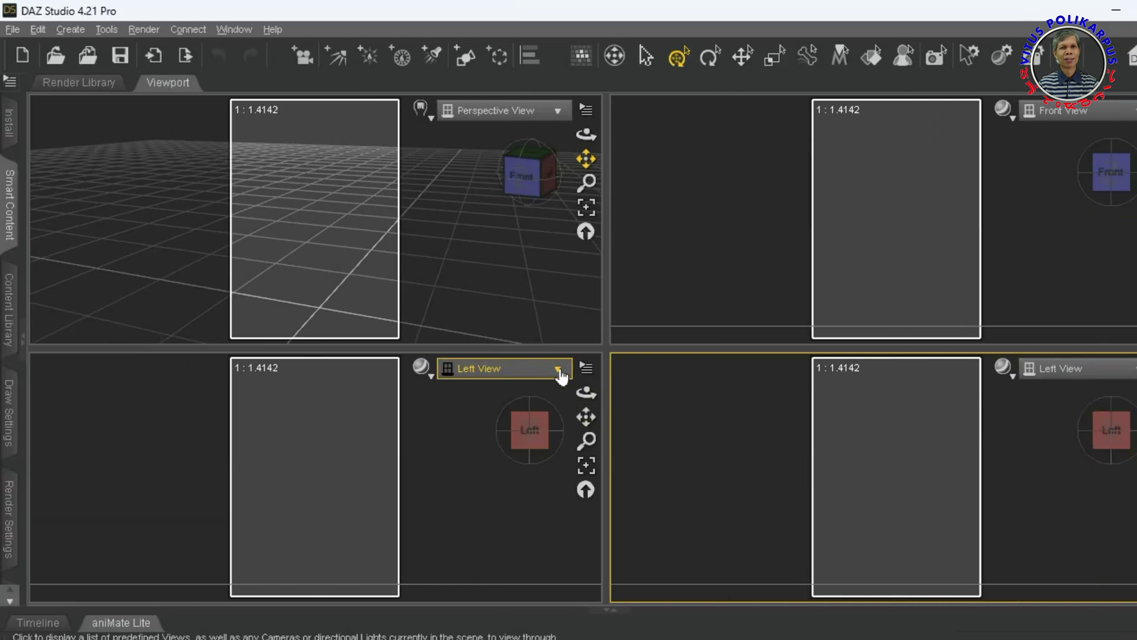
{"action": "left_click", "coordinate": [560, 371]}
{"action": "left_click", "coordinate": [572, 456]}
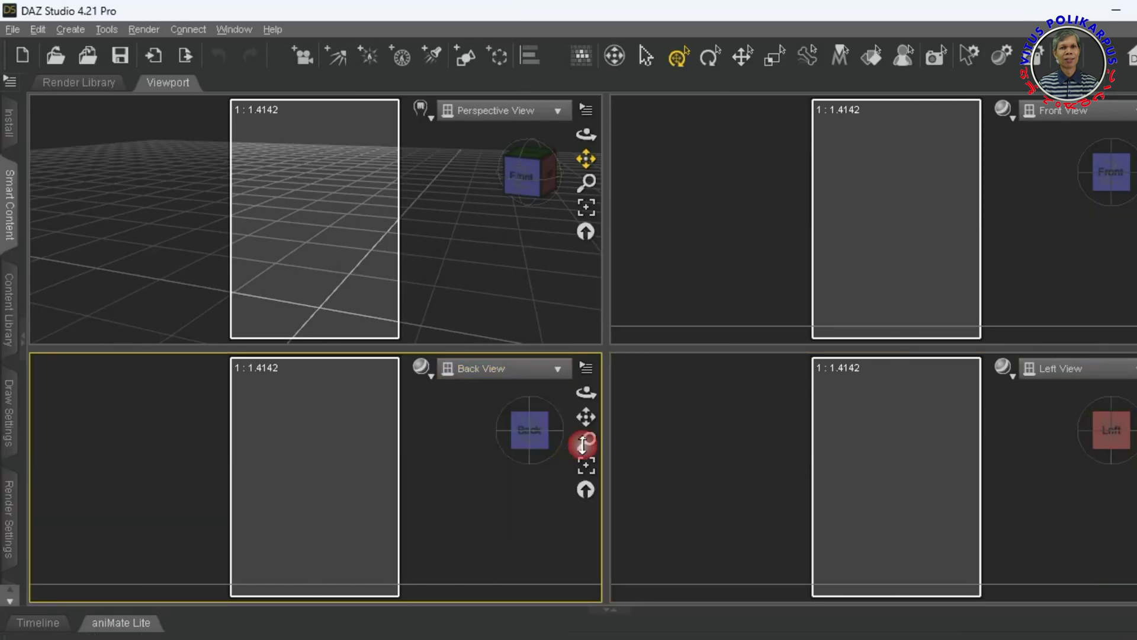
{"action": "left_click", "coordinate": [557, 110]}
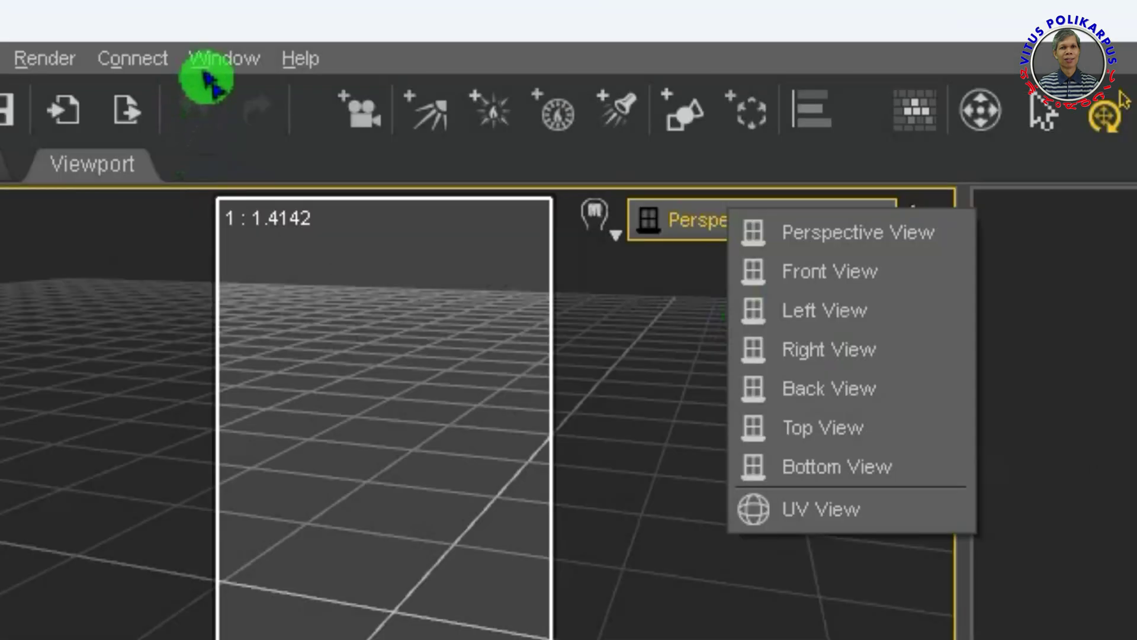
- Switch the viewport layout to Side by Side and return it to Single View
{"action": "left_click", "coordinate": [217, 58]}
{"action": "mouse_move", "coordinate": [246, 133]}
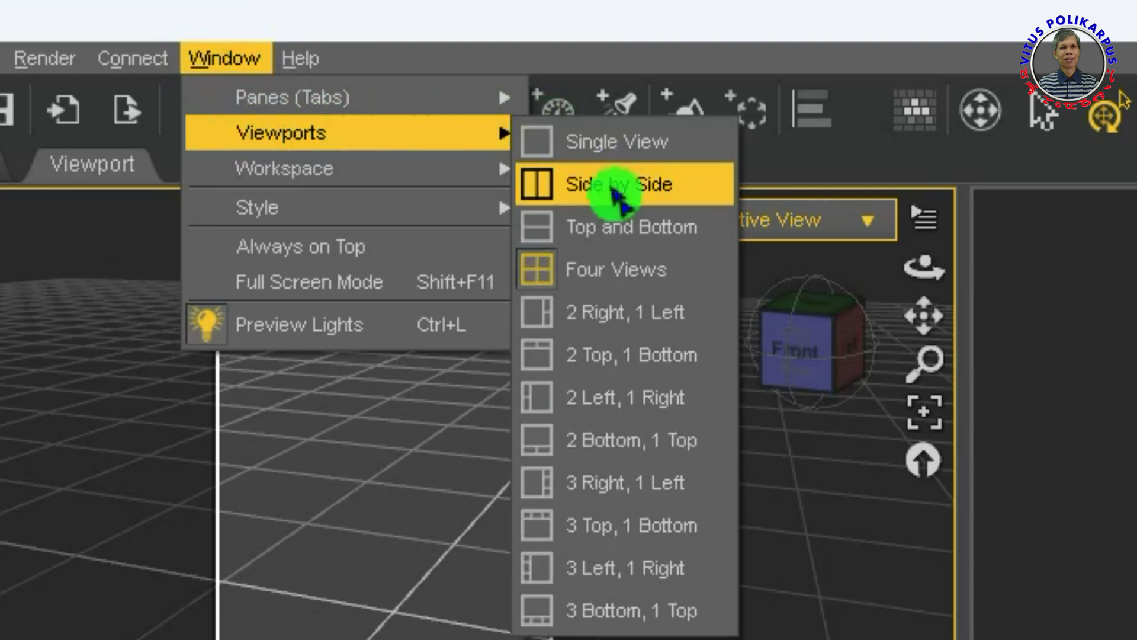
{"action": "left_click", "coordinate": [614, 189]}
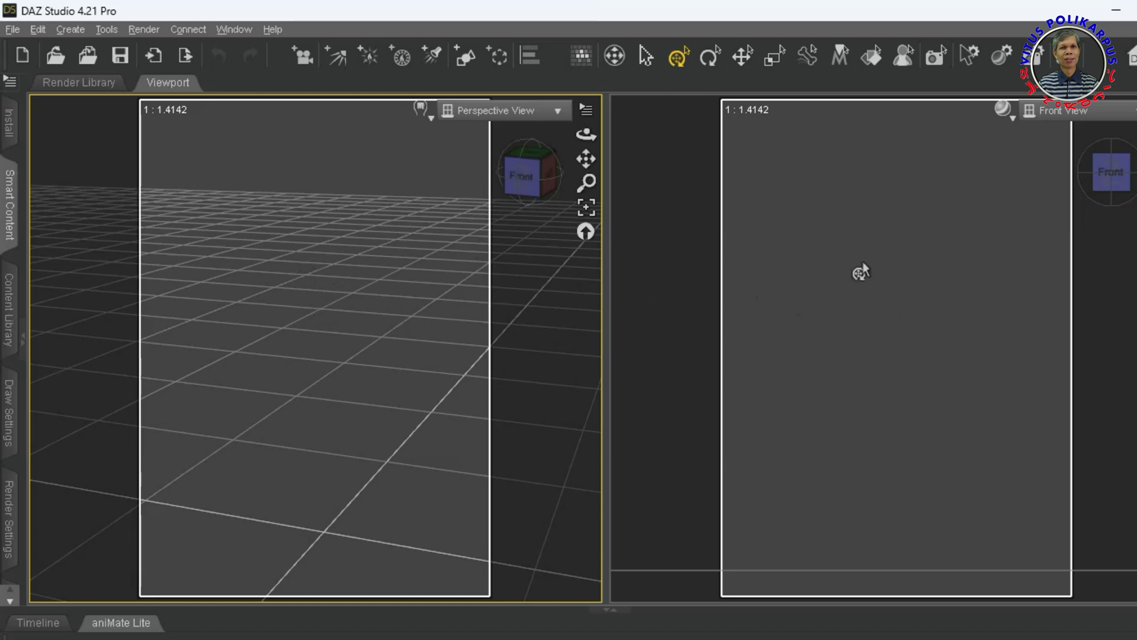
{"action": "left_click", "coordinate": [231, 30]}
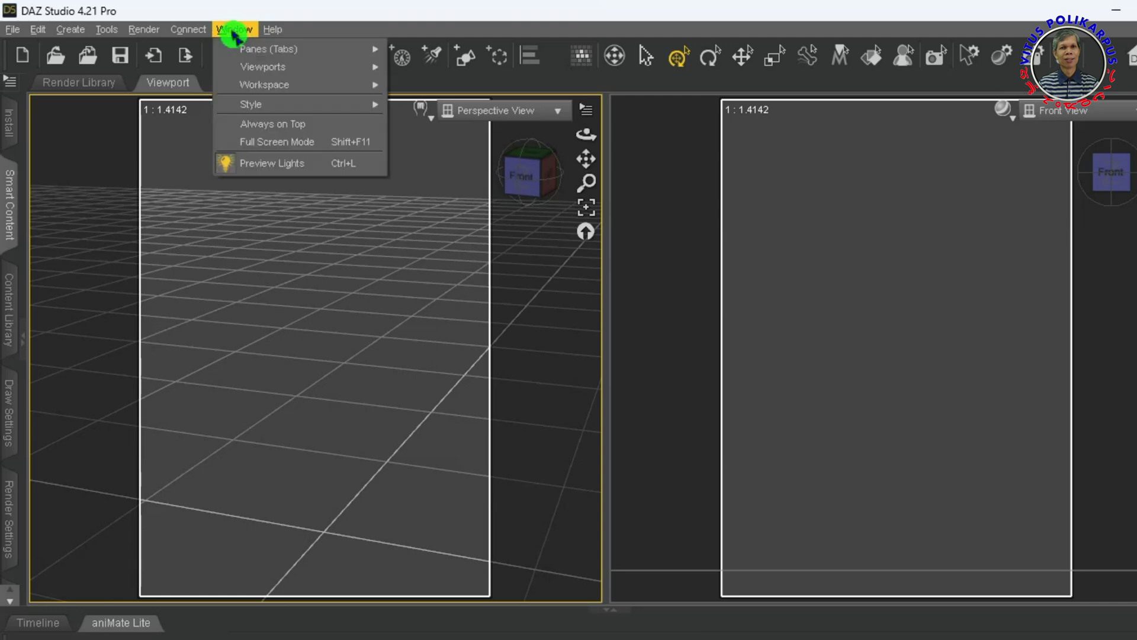
{"action": "mouse_move", "coordinate": [246, 53]}
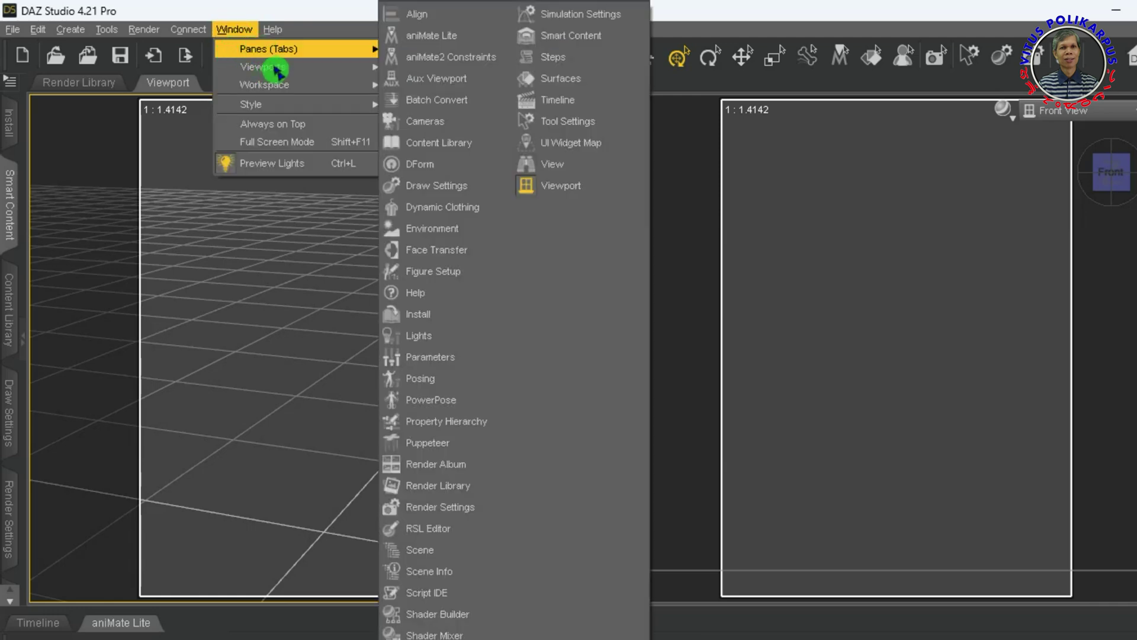
{"action": "mouse_move", "coordinate": [327, 70]}
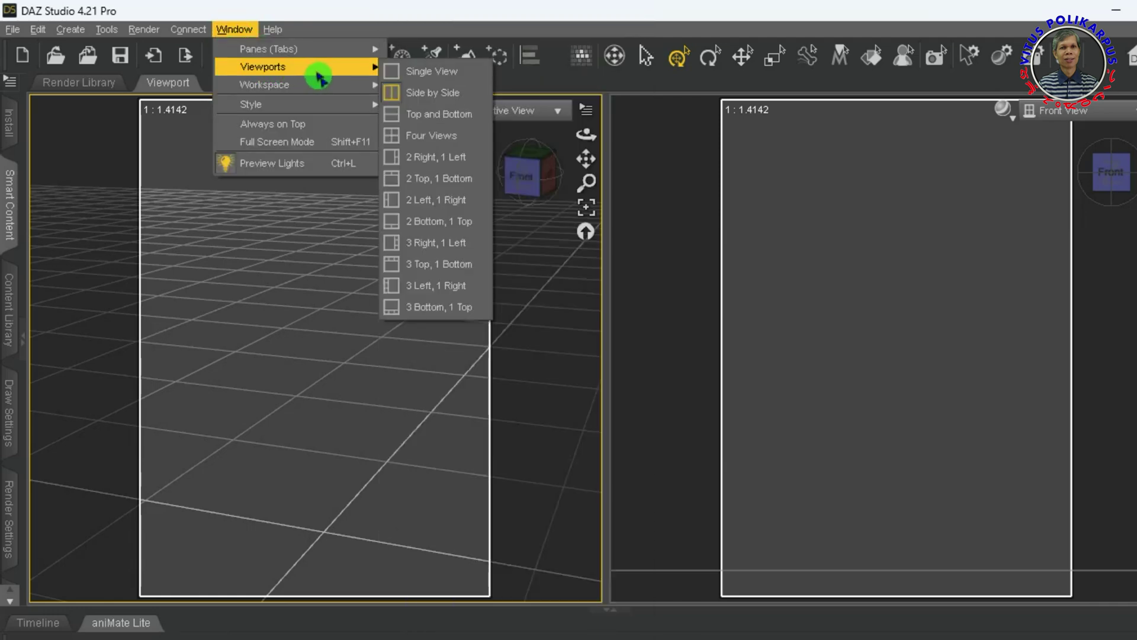
{"action": "left_click", "coordinate": [422, 74]}
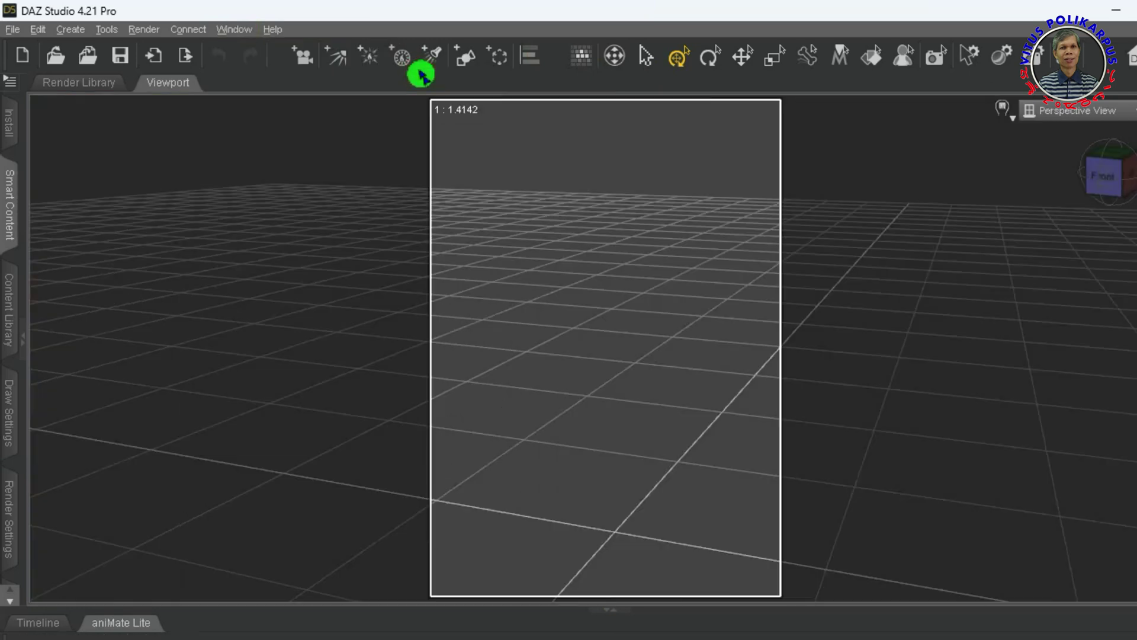
- Try the viewport layout 2 Left, 1 Right, followed by the layout 2 Top, 1 Bottom
{"action": "left_click", "coordinate": [234, 30]}
{"action": "mouse_move", "coordinate": [261, 67]}
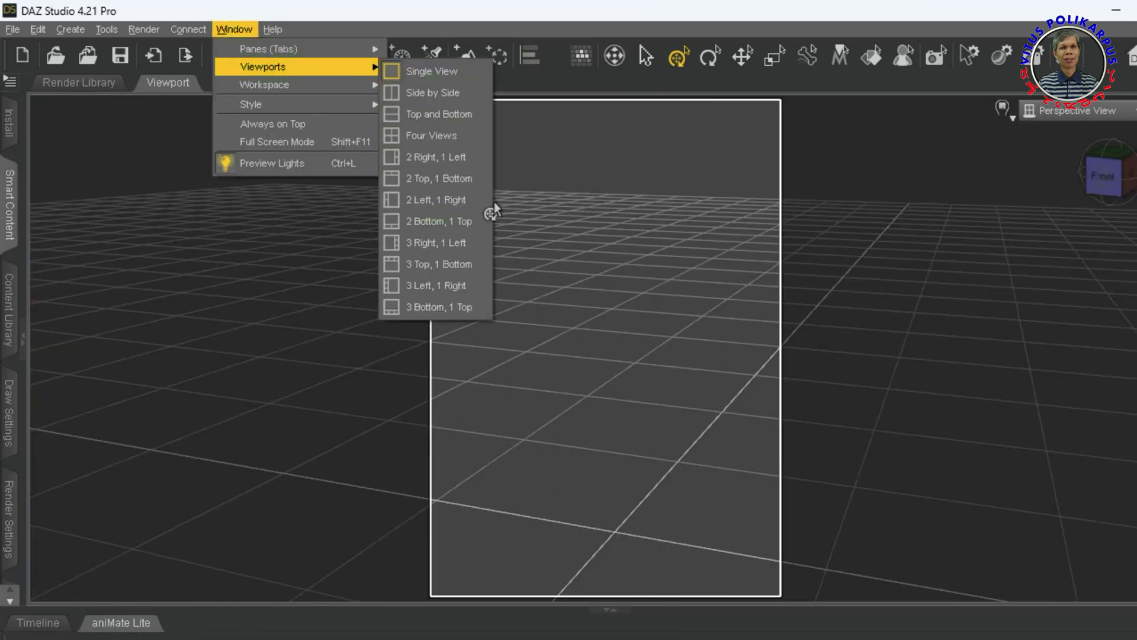
{"action": "left_click", "coordinate": [448, 201]}
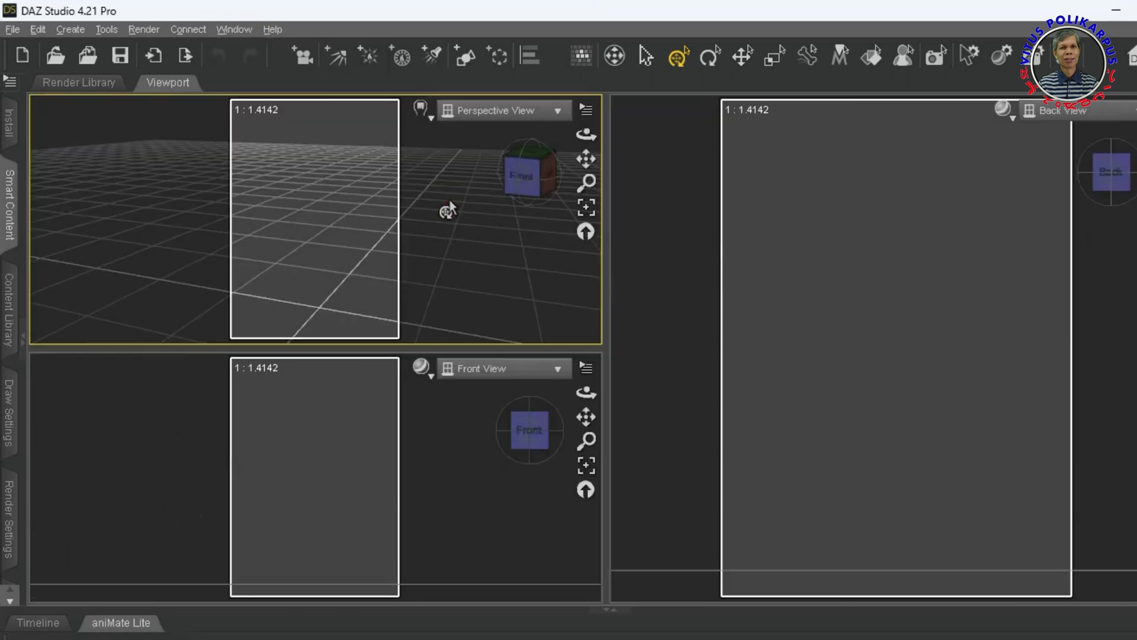
{"action": "left_click", "coordinate": [234, 29]}
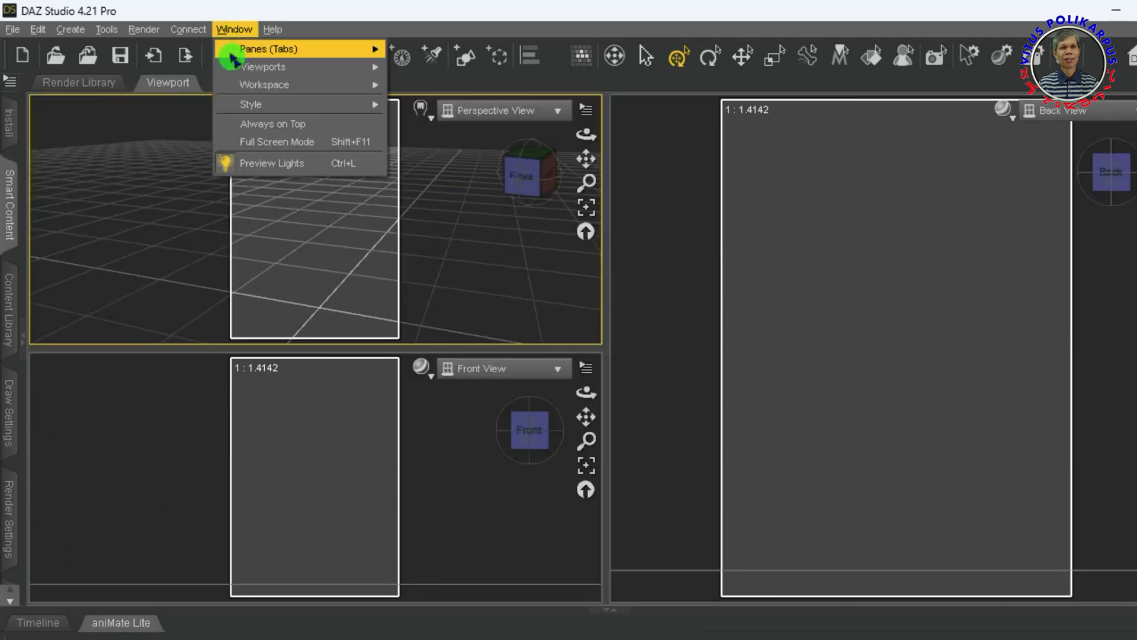
{"action": "mouse_move", "coordinate": [243, 70]}
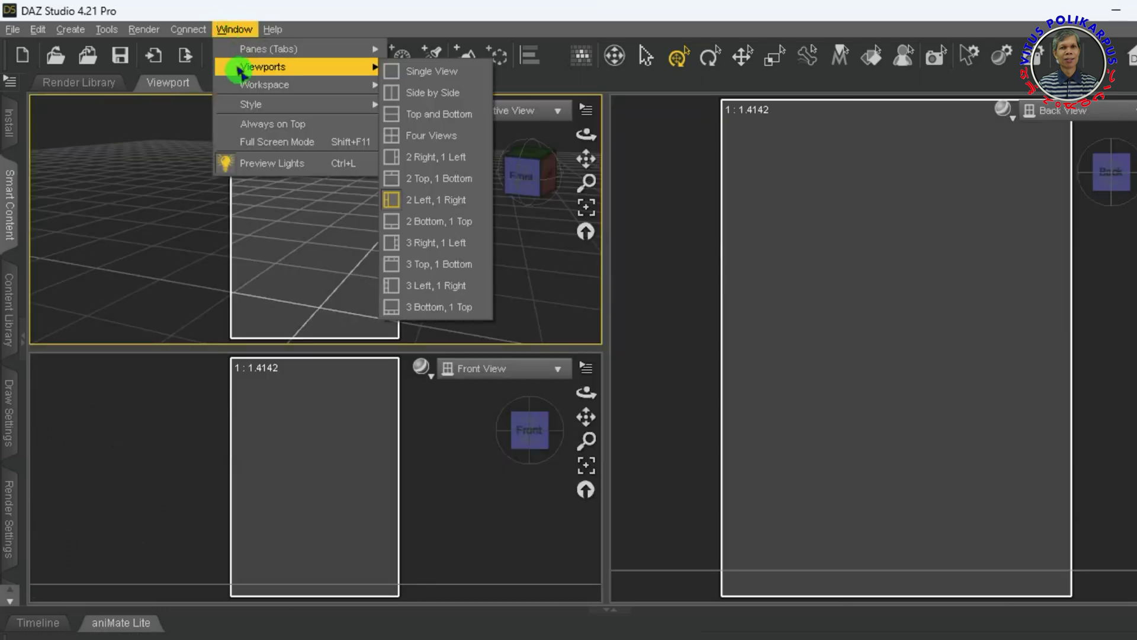
{"action": "left_click", "coordinate": [446, 179]}
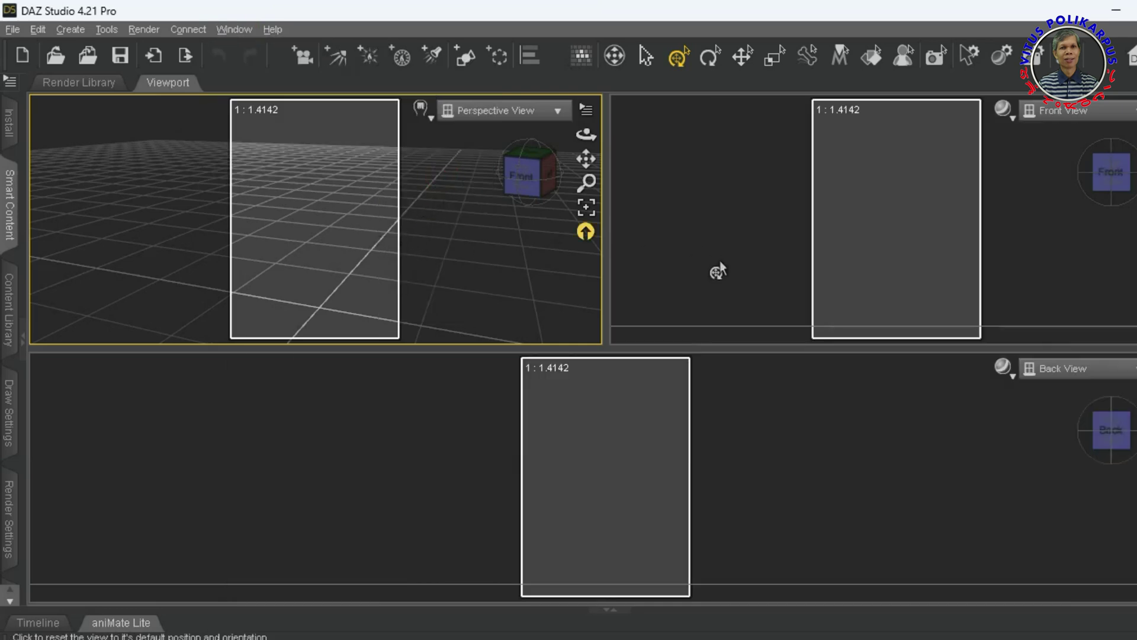
- Try the 3 Top, 1 Bottom viewport layout and restore the Single View layout
{"action": "left_click", "coordinate": [234, 30]}
{"action": "mouse_move", "coordinate": [237, 68]}
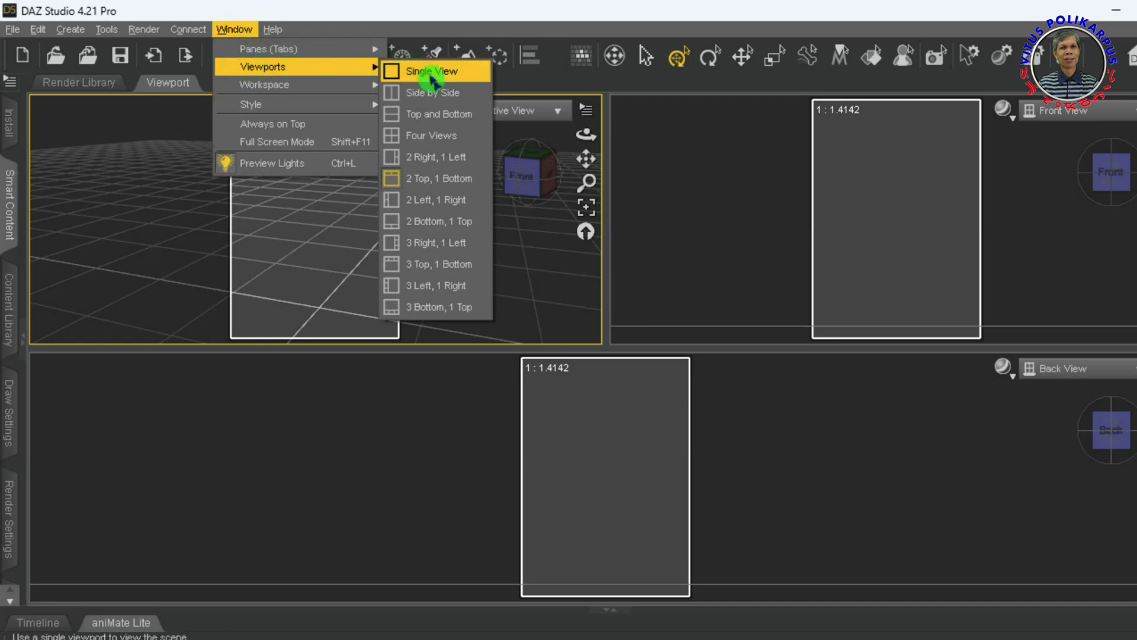
{"action": "left_click", "coordinate": [440, 264]}
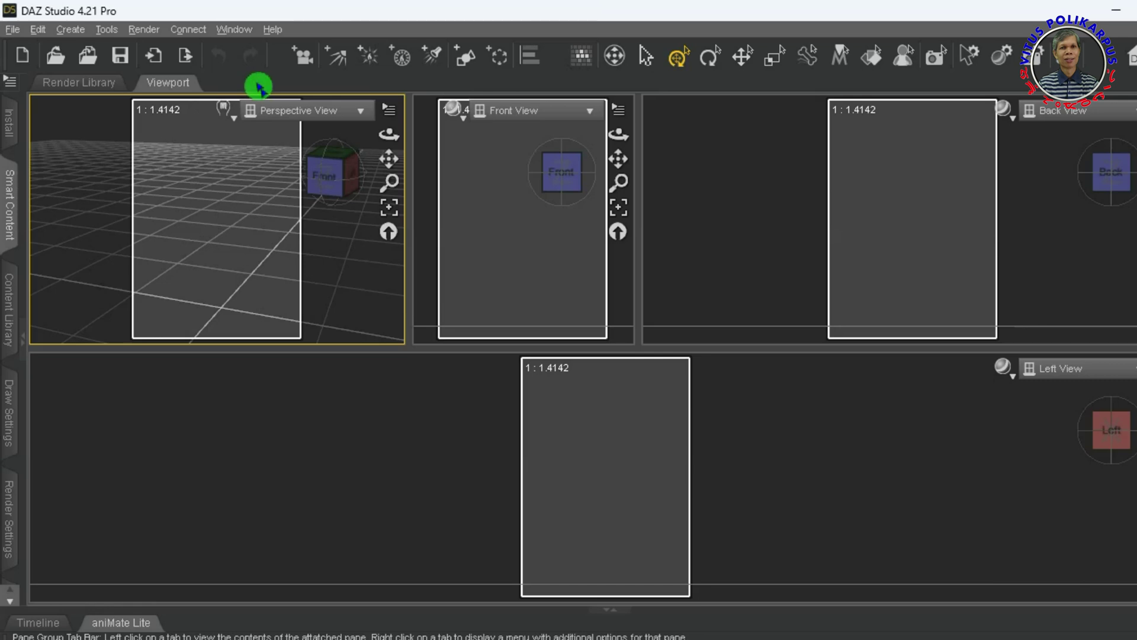
{"action": "left_click", "coordinate": [234, 29]}
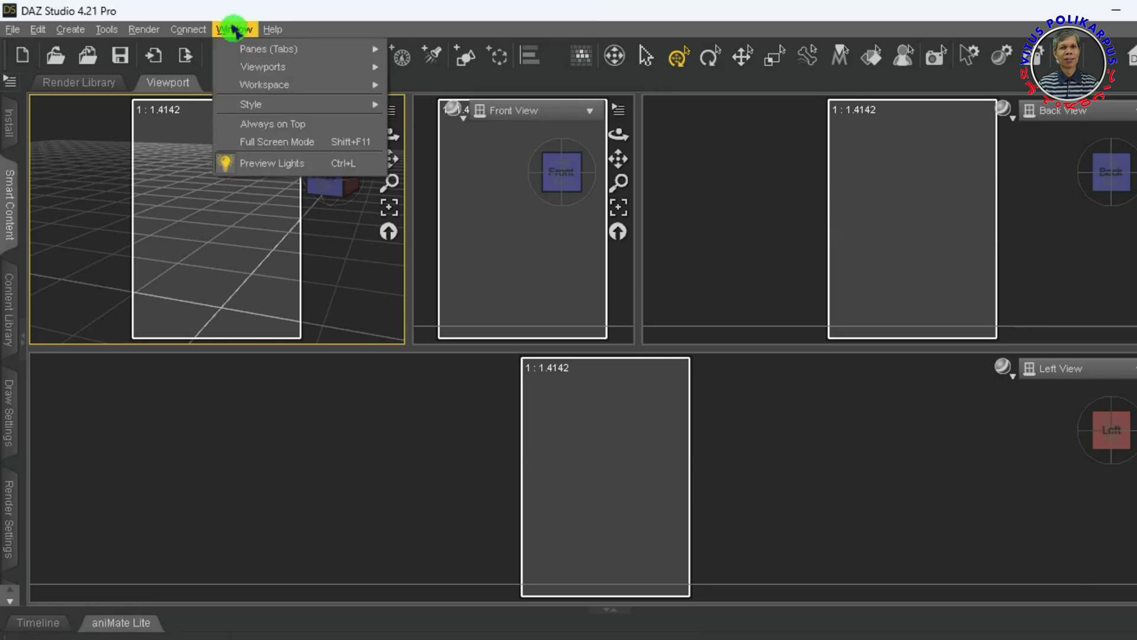
{"action": "mouse_move", "coordinate": [274, 70]}
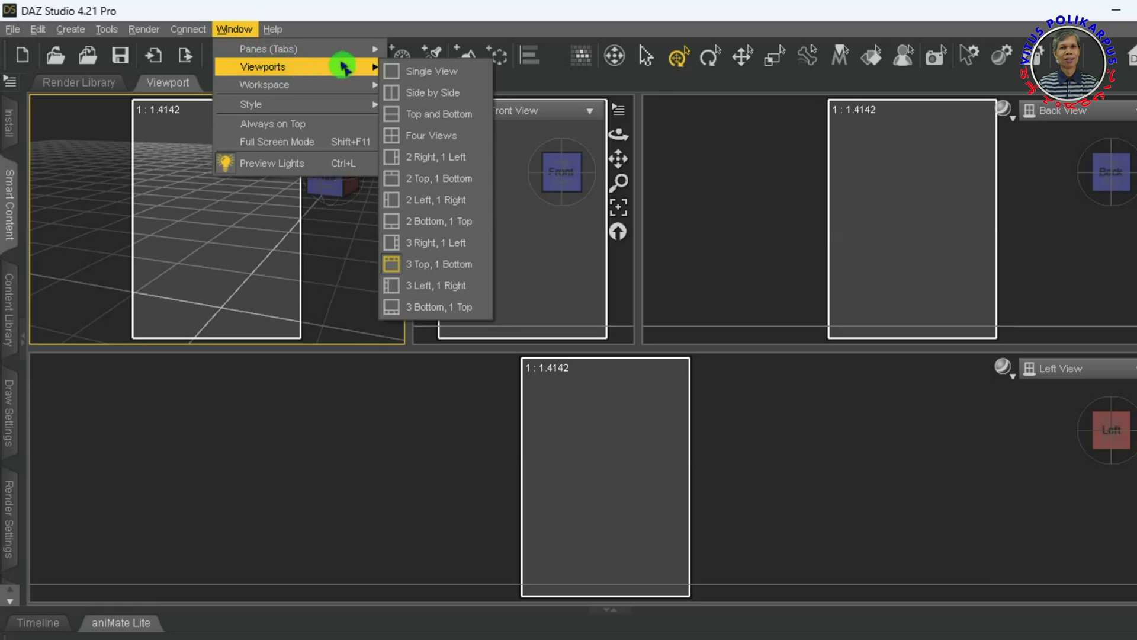
{"action": "left_click", "coordinate": [473, 77]}
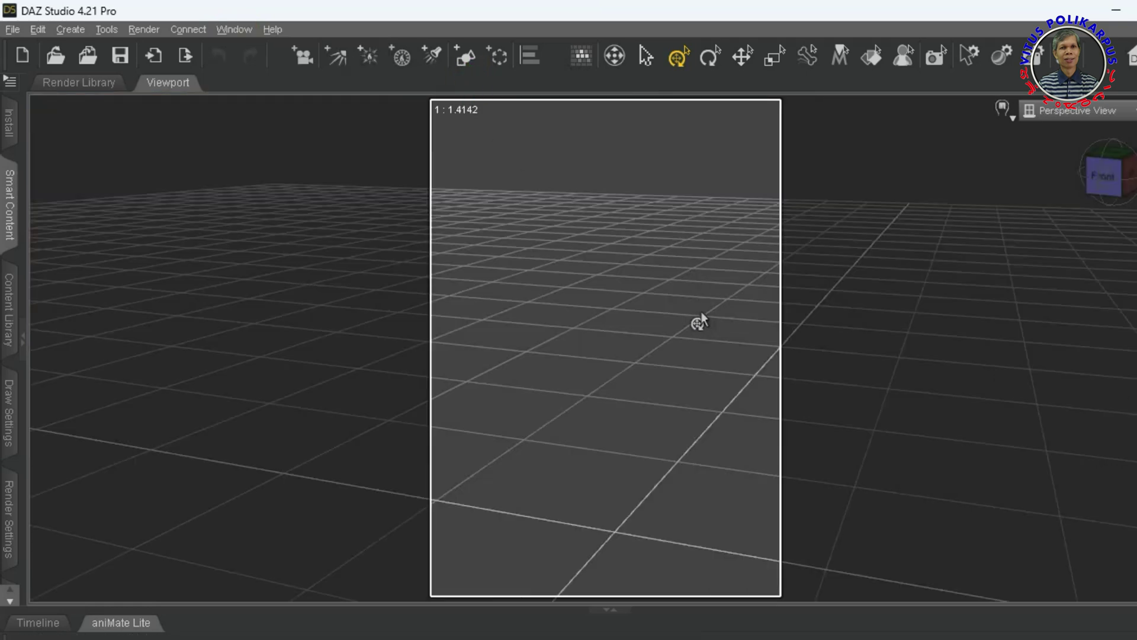